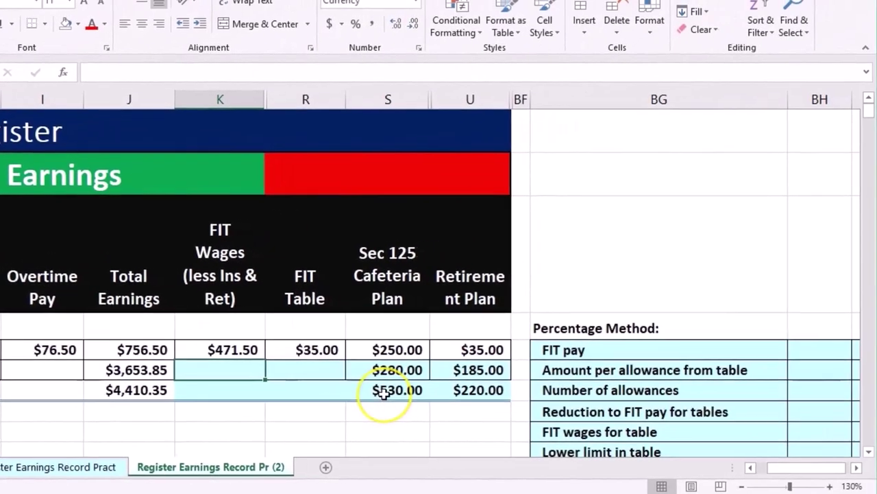
- Calculate the FIT wages in K51 as total earnings less the cafeteria plan and retirement plan, using =J51-S51-U51
click(555, 379)
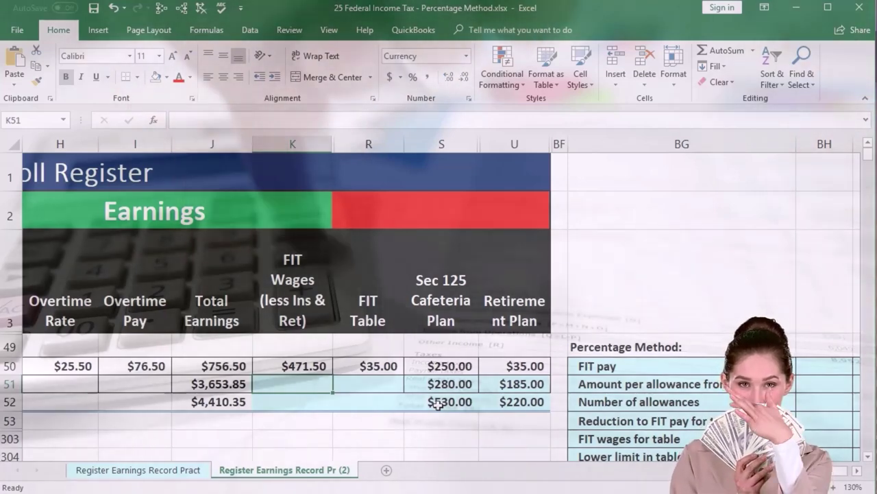
text(=)
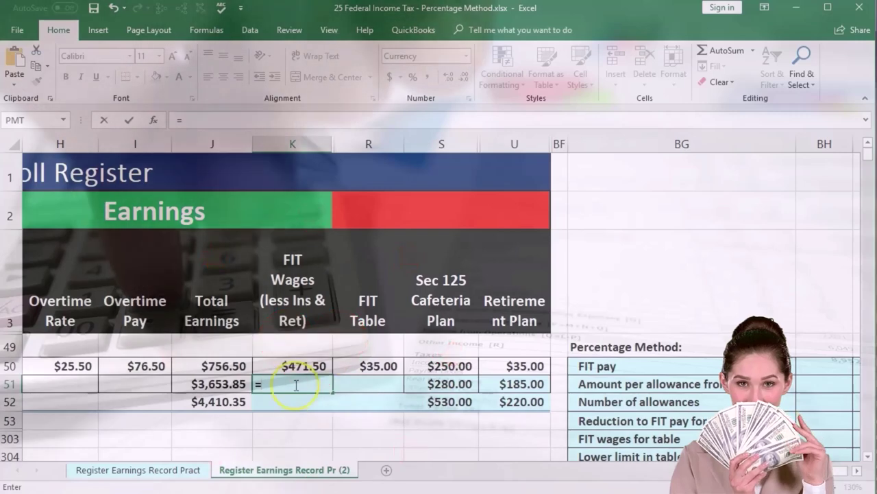
click(224, 384)
text(-)
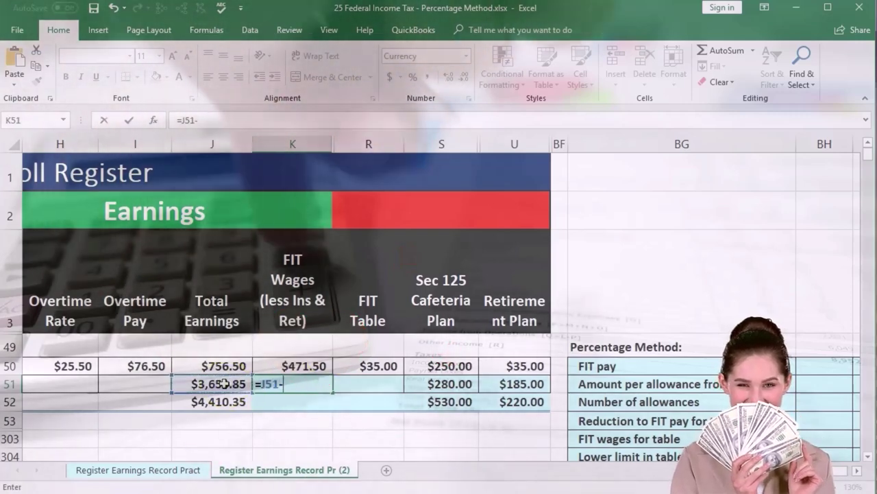
click(442, 383)
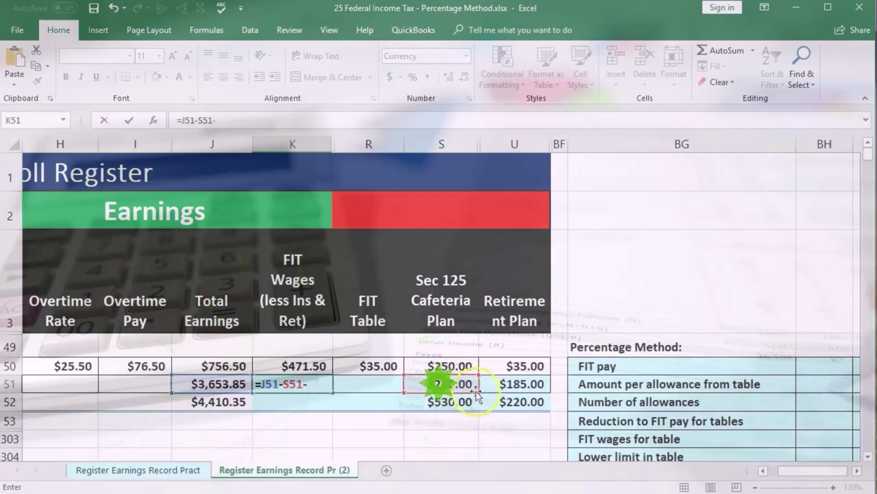
text(-)
click(504, 384)
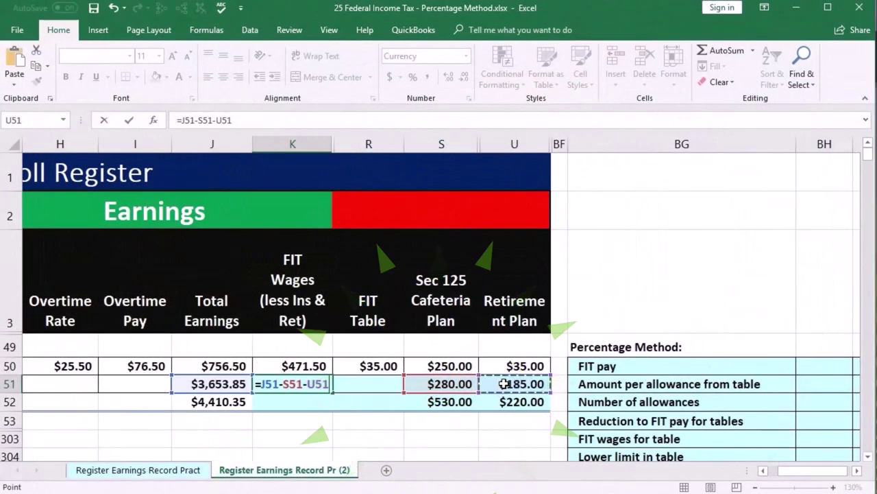
key(Return)
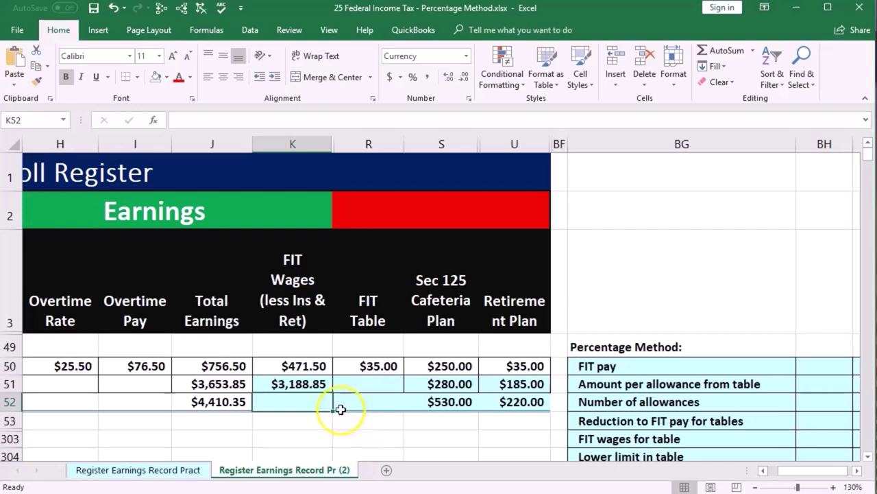
click(311, 384)
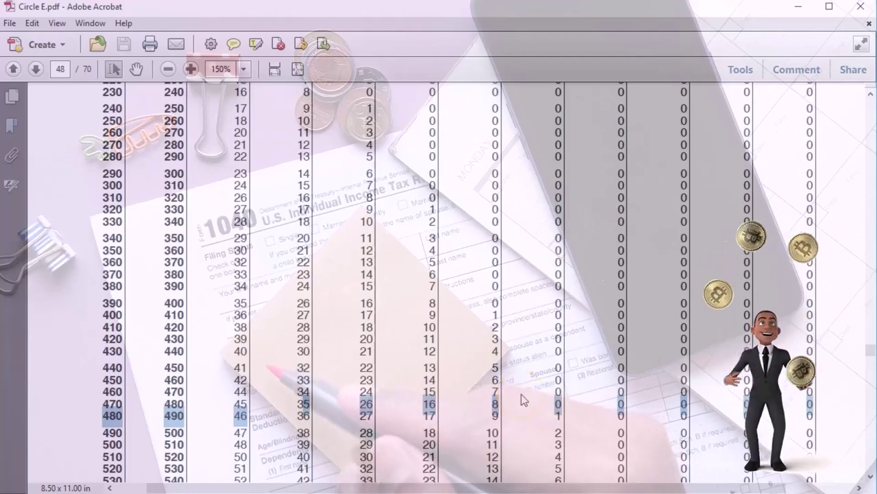
- Return to the first page of the Circular E PDF and examine its title, contents and opening notes on 2018 withholding
drag(870, 350, 865, 104)
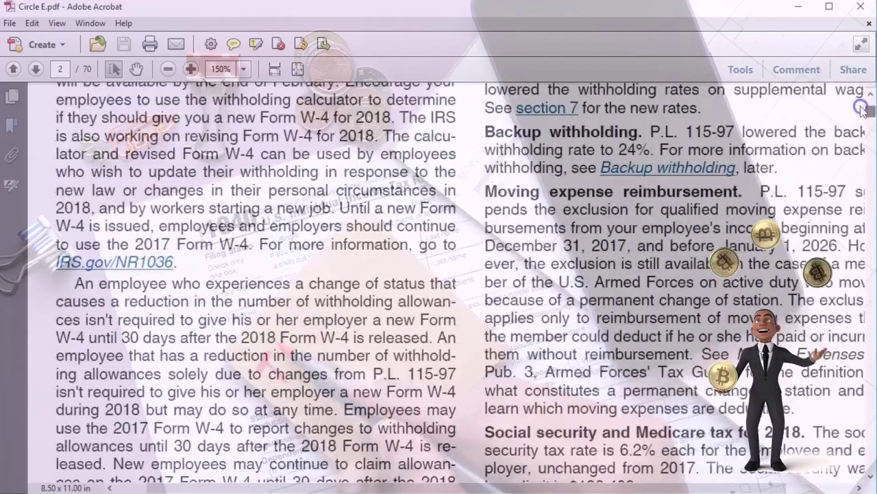
scroll(695, 200, up, 15)
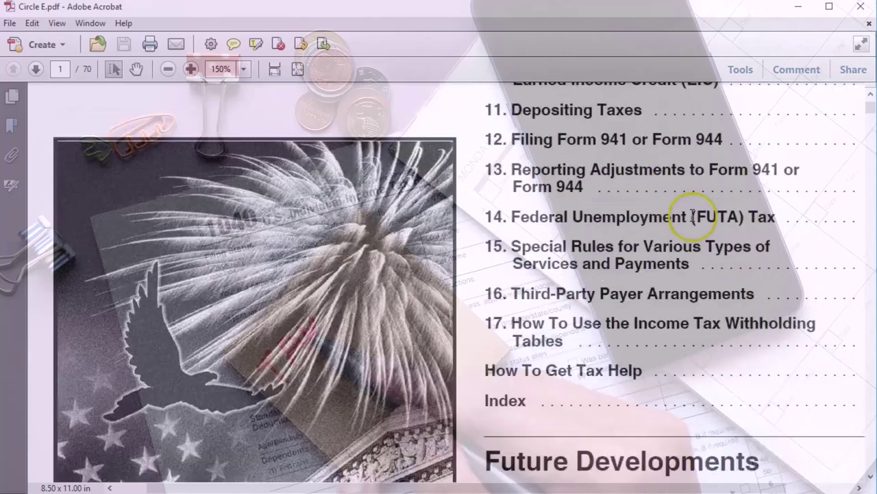
scroll(694, 221, up, 11)
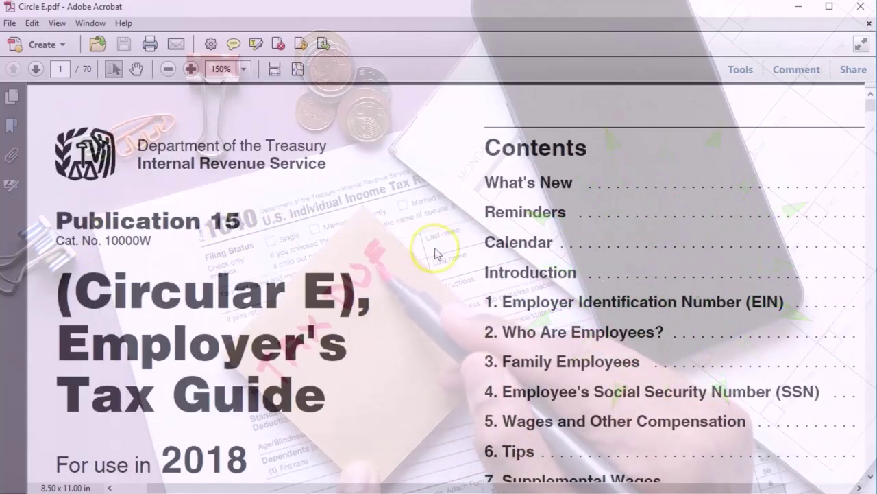
scroll(494, 358, down, 15)
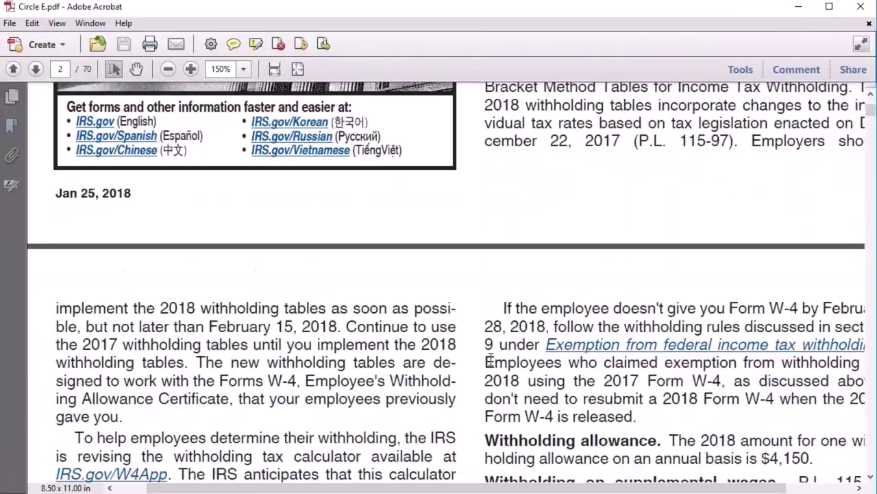
scroll(747, 286, down, 1)
drag(870, 115, 869, 99)
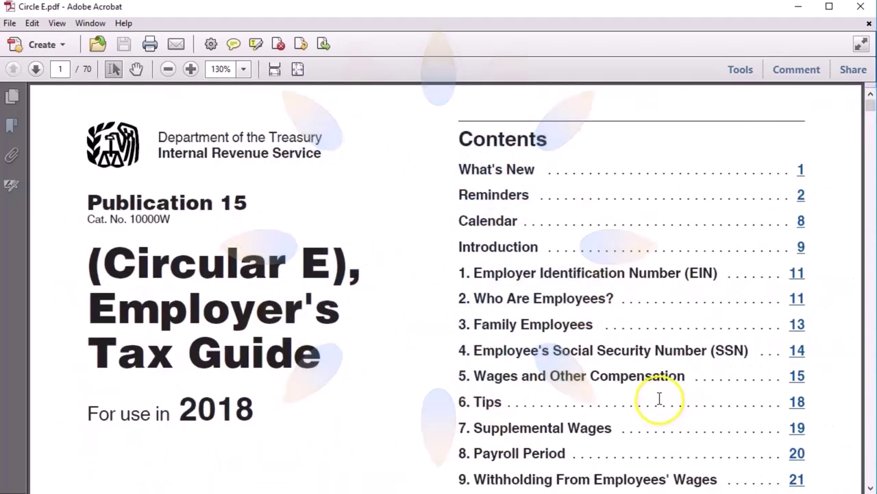
- Go from the Circular E contents to the Percentage Method Tables for Income Tax Withholding on page 46
scroll(660, 398, down, 1)
click(796, 446)
scroll(799, 447, down, 20)
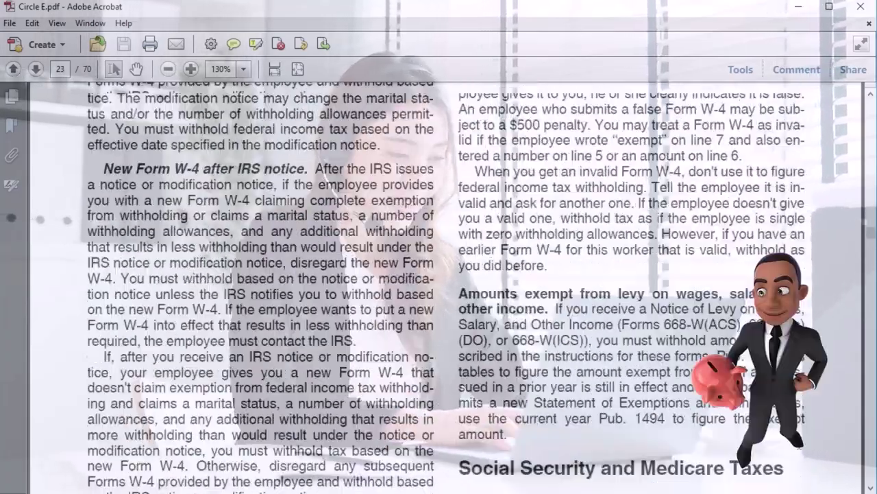
scroll(799, 446, down, 20)
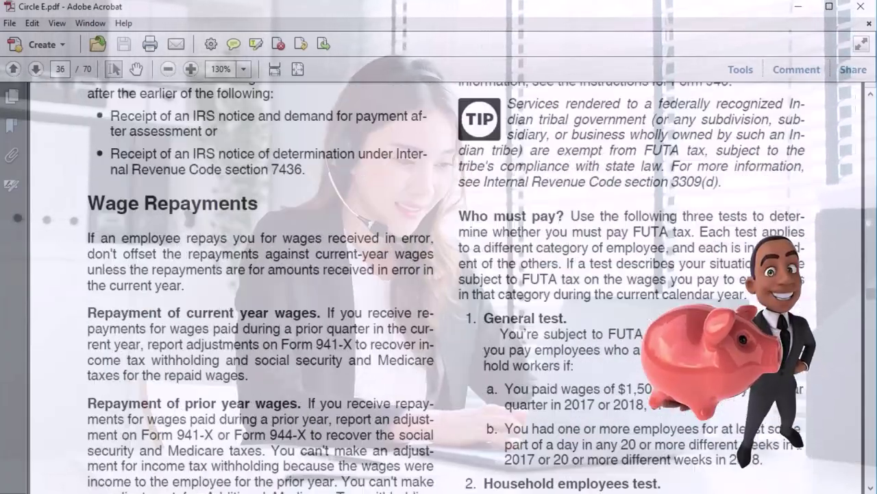
scroll(800, 447, down, 20)
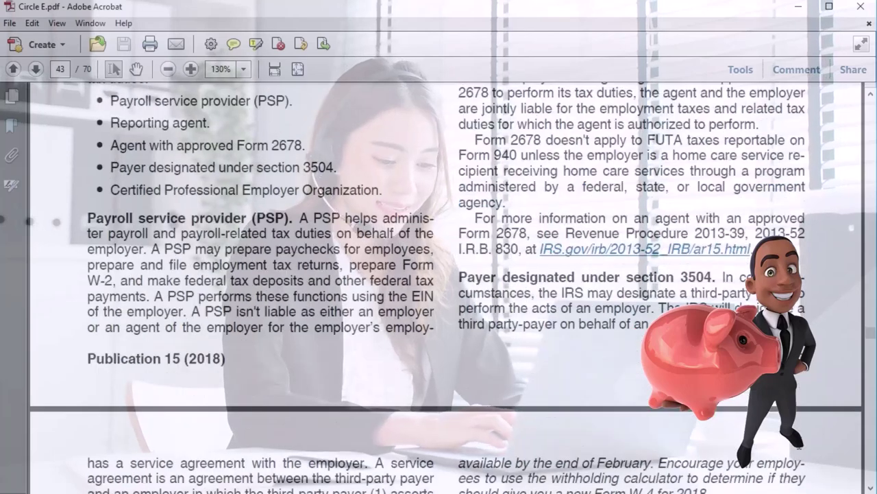
scroll(799, 444, down, 7)
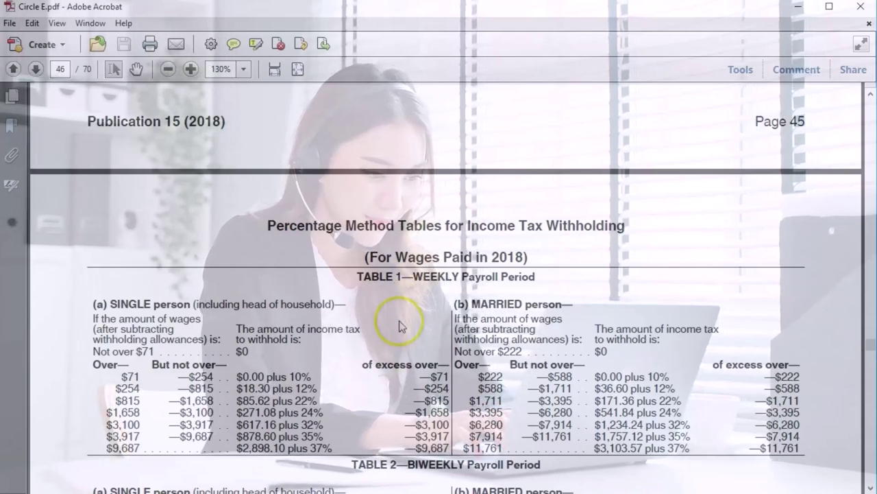
- Examine the percentage method example and Table 5, the 2018 amount for one withholding allowance, on page 45
scroll(401, 360, up, 4)
scroll(403, 364, up, 10)
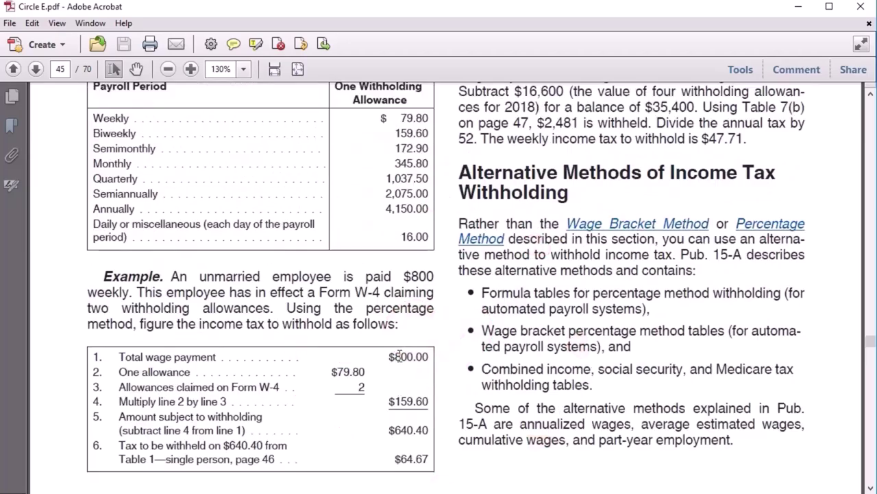
scroll(400, 356, up, 2)
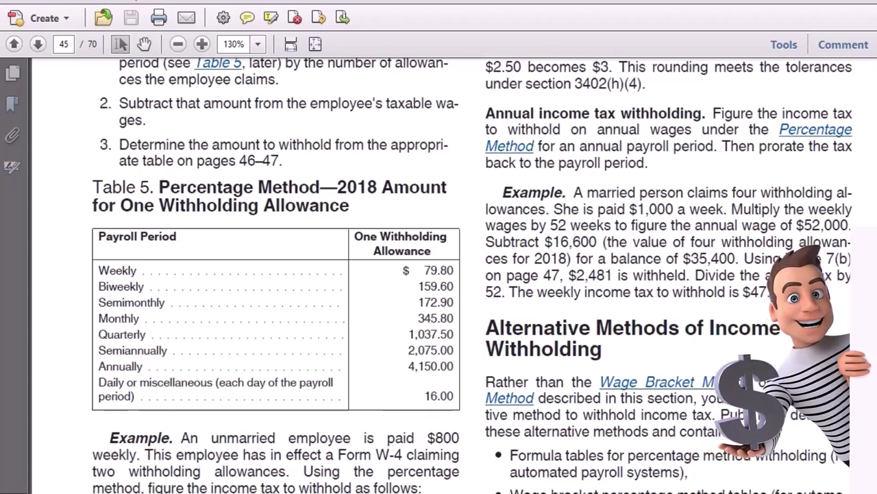
- Switch back to the 25 Federal Income Tax - Percentage Method workbook in Excel and enter 3188.85 as FIT pay in BI50
mouse_move(409, 492)
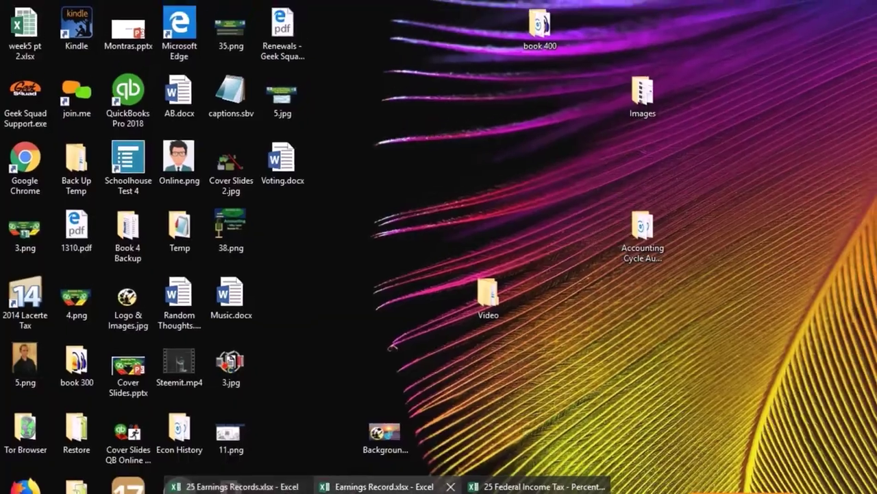
click(569, 486)
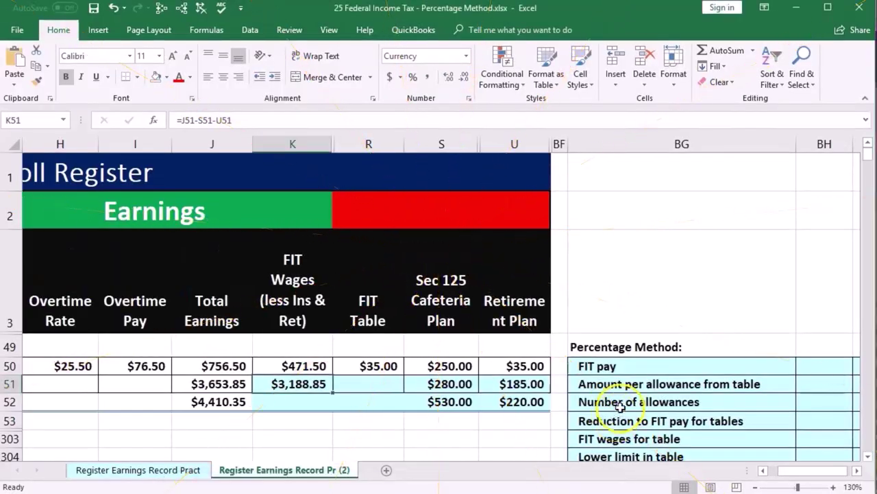
click(666, 365)
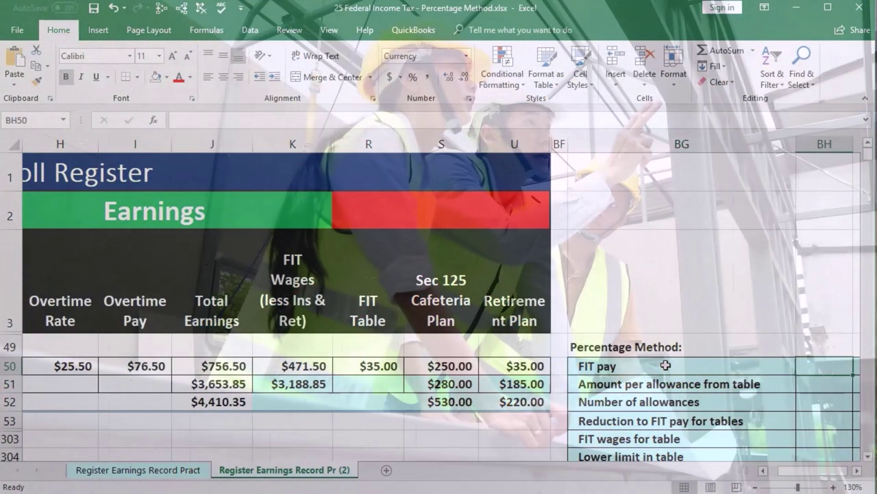
key(Right)
key(Right)
key(Right)
key(Right)
key(Left)
key(Left)
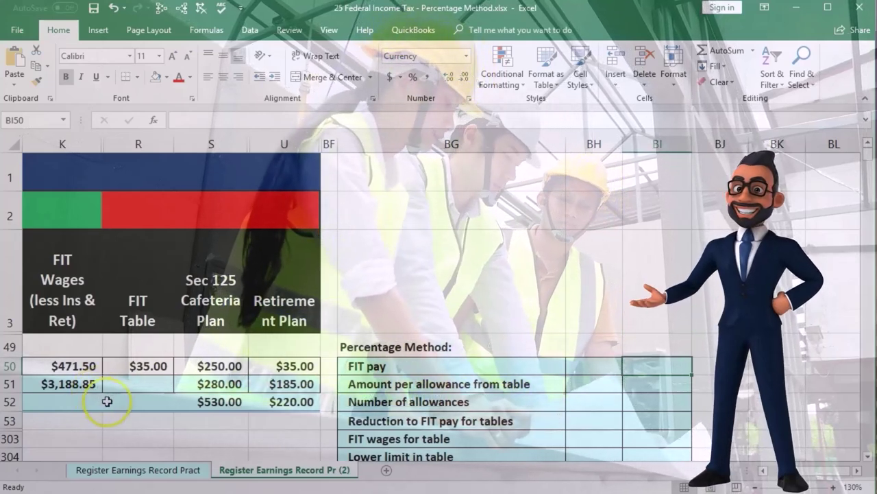
text(3,188)
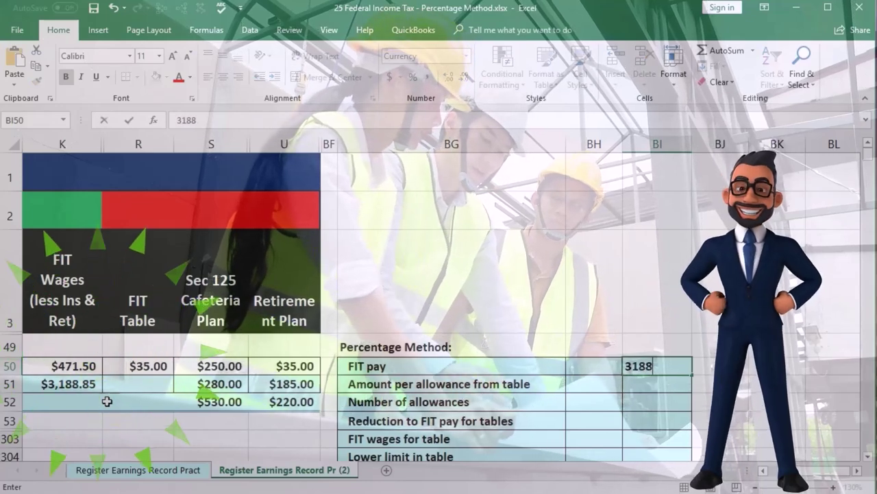
text(.85)
key(Return)
- Enter 79.80 as the amount per allowance from table in BH51
key(Left)
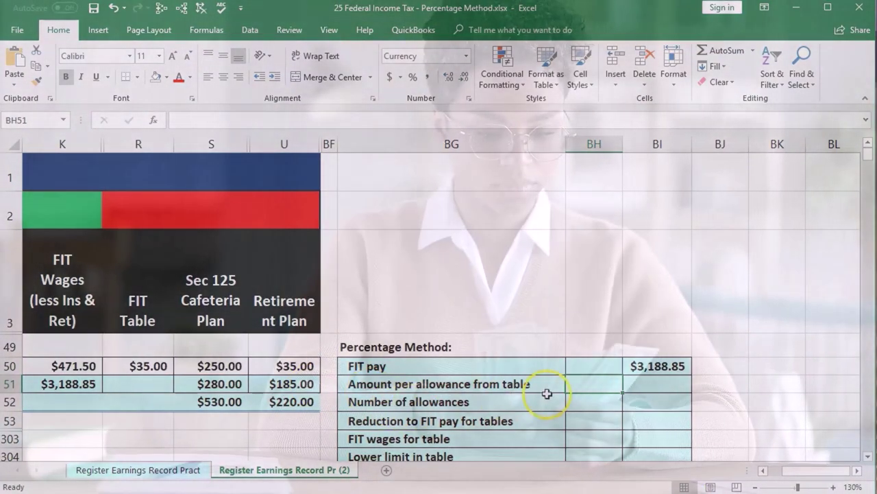
text(79.80)
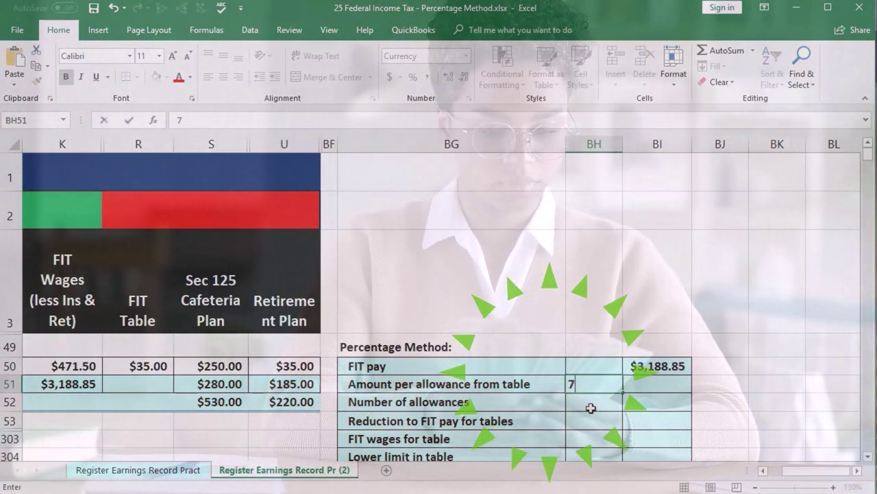
key(Return)
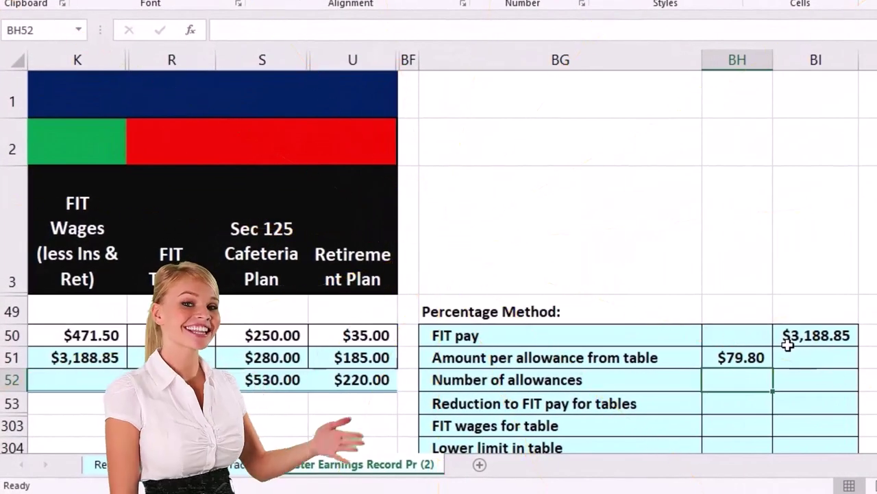
key(Left)
key(Left)
key(Left)
key(Left)
key(Left)
key(Left)
key(Left)
key(Left)
key(Left)
key(Left)
key(Left)
key(Left)
key(Left)
key(Left)
key(Left)
key(Left)
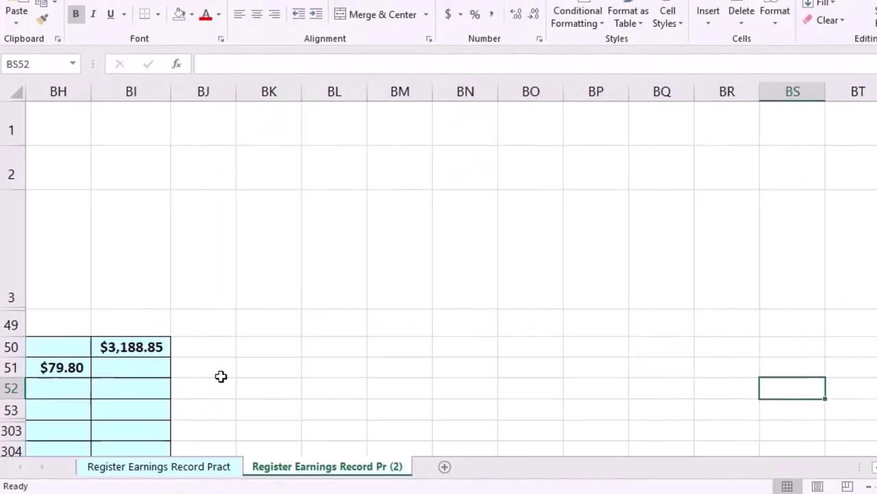
key(Left)
key(Left)
key(Left)
key(Left)
key(Left)
key(Left)
key(Left)
key(Left)
key(Left)
key(Left)
key(Left)
key(Left)
key(Left)
key(Left)
key(Left)
key(Left)
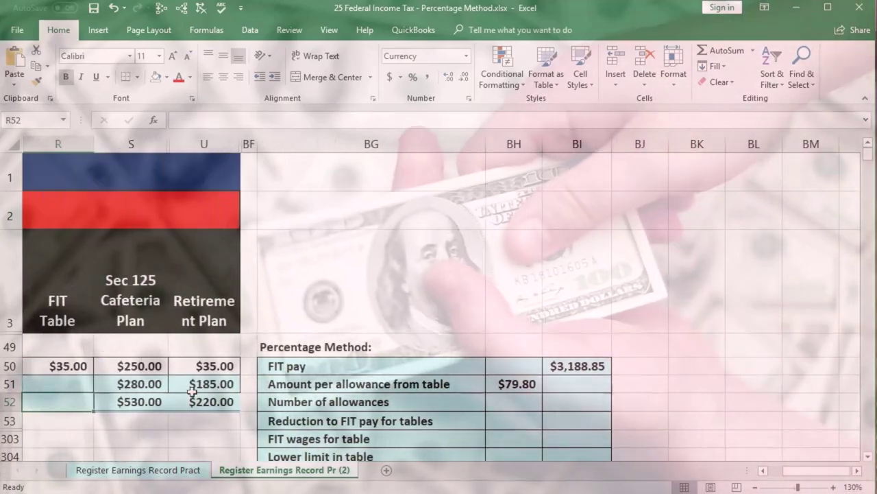
- Enter 4 as the number of allowances in BH52 of the Percentage Method worksheet
scroll(402, 335, down, 2)
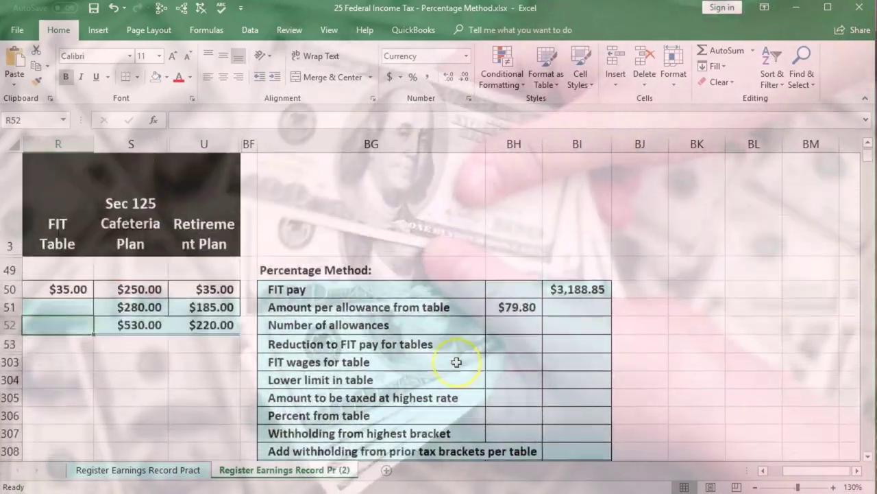
click(503, 325)
text(4)
key(Return)
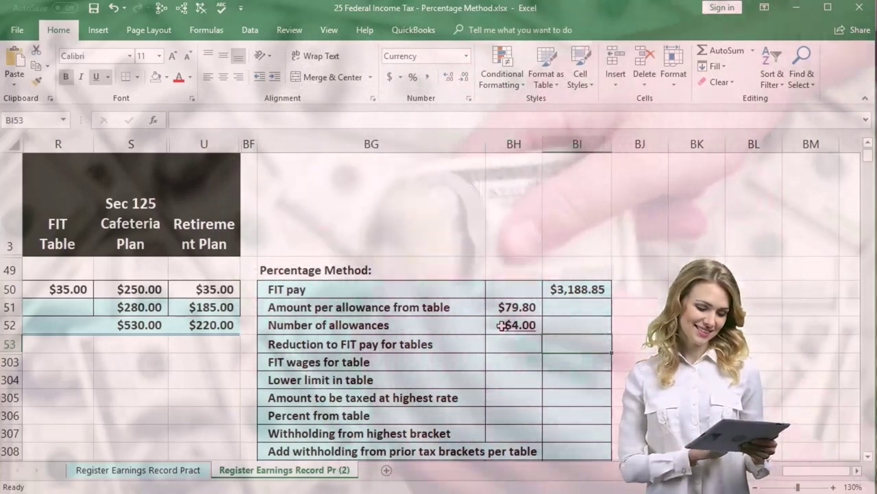
- Calculate the reduction to FIT pay for tables in BI53 by multiplying the allowance amount by the allowances, =BH51*BH52
key(Right)
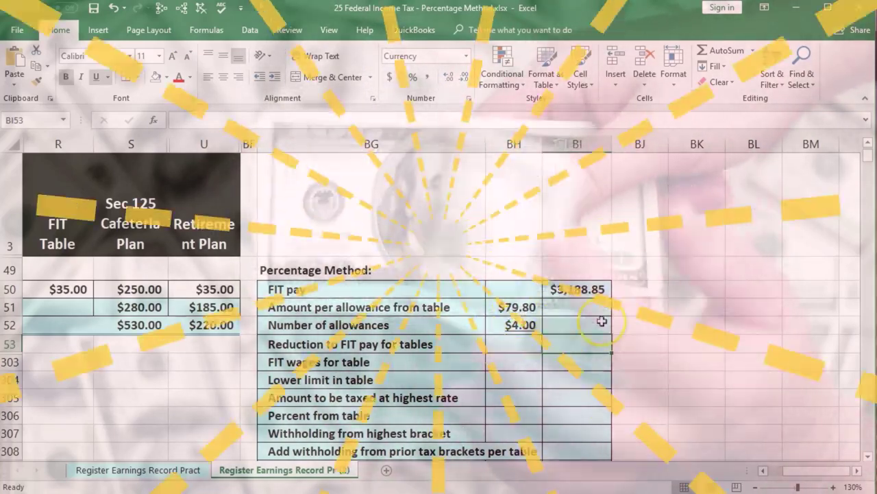
text(=)
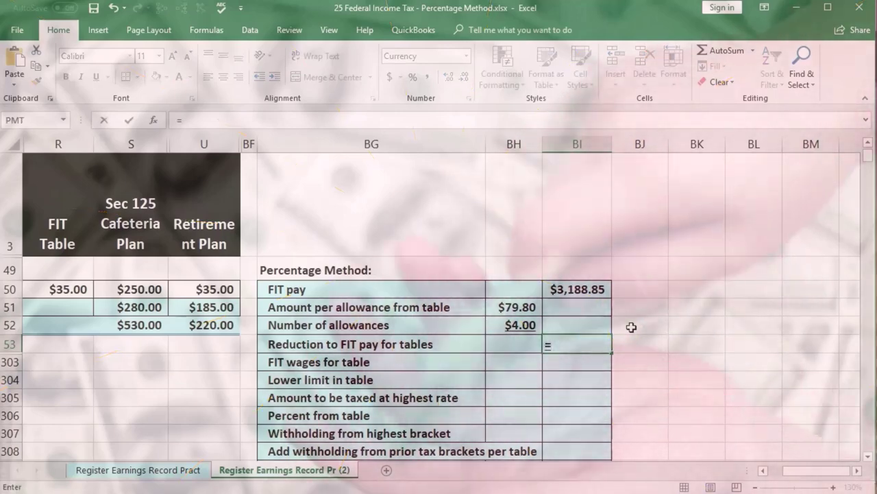
click(525, 307)
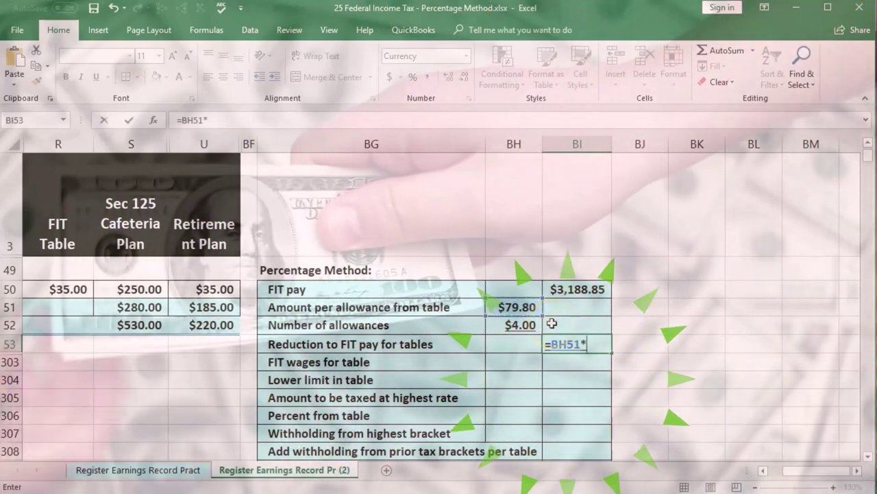
text(*)
click(524, 325)
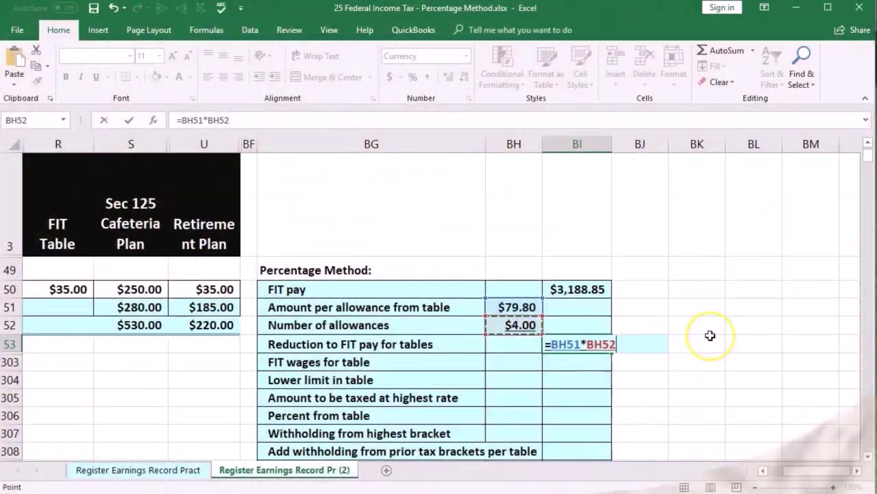
key(Return)
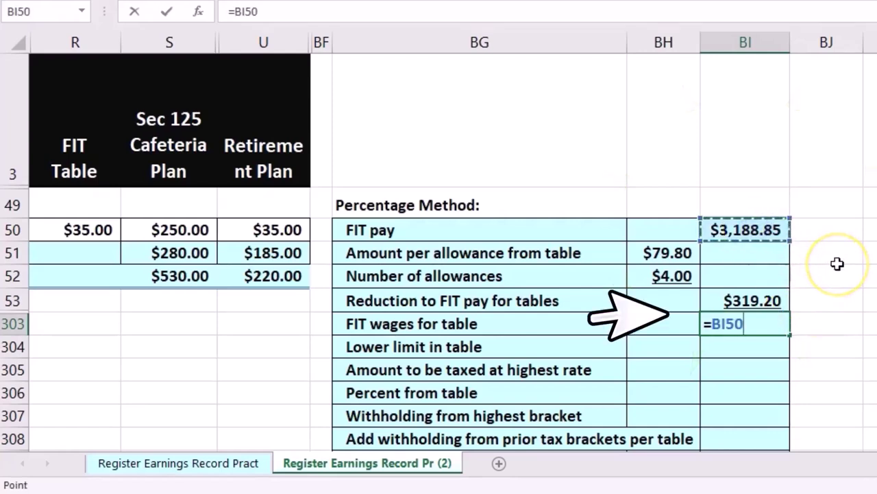
- Complete the FIT wages for table formula in BI303 by subtracting the reduction from FIT pay, =BI50-BI53
text(-)
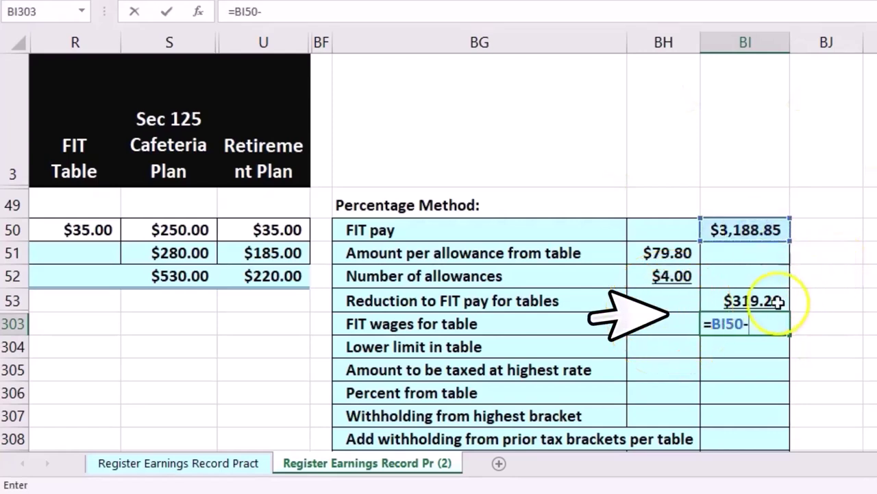
key(Return)
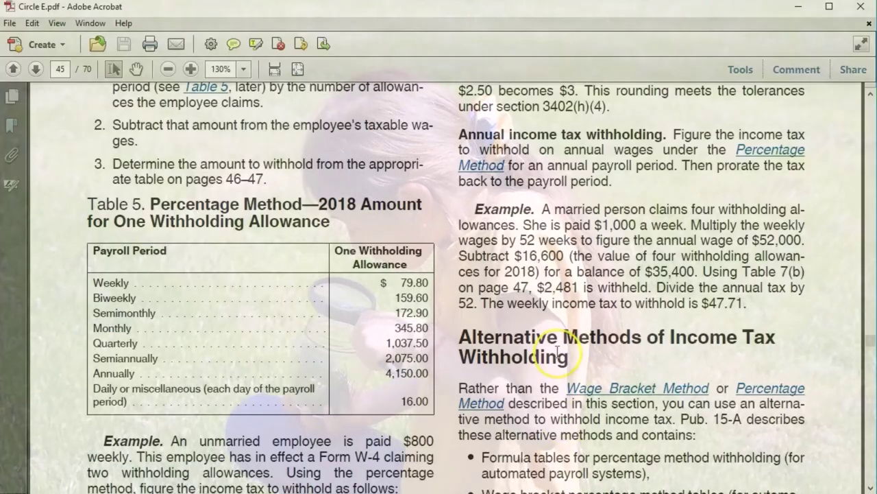
- Switch to Circle E.pdf and examine the 2018 weekly percentage method table for a married person on page 46, including brackets, rates and excess amounts
scroll(557, 353, down, 10)
scroll(558, 352, down, 5)
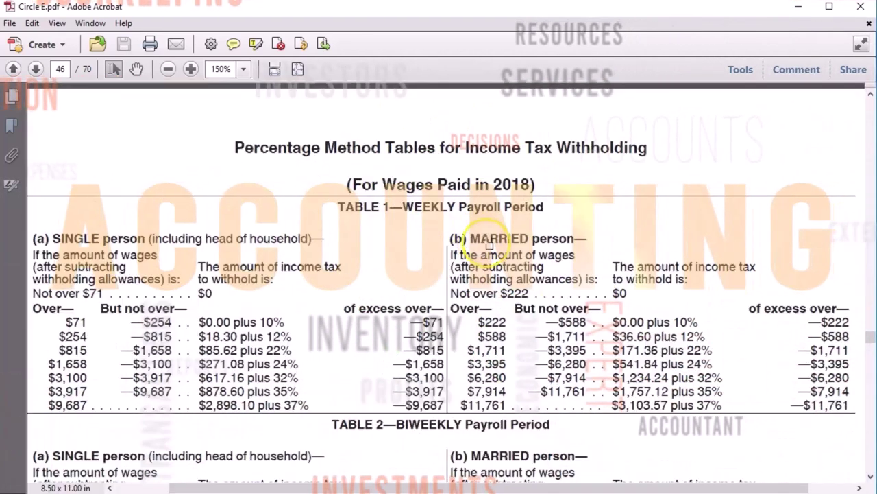
scroll(494, 246, up, 2)
drag(528, 484, 689, 487)
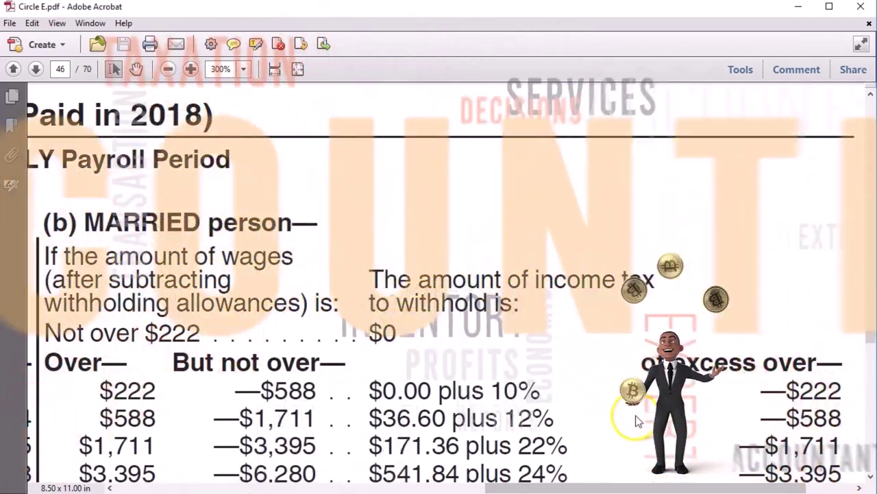
scroll(636, 418, down, 2)
scroll(636, 420, down, 1)
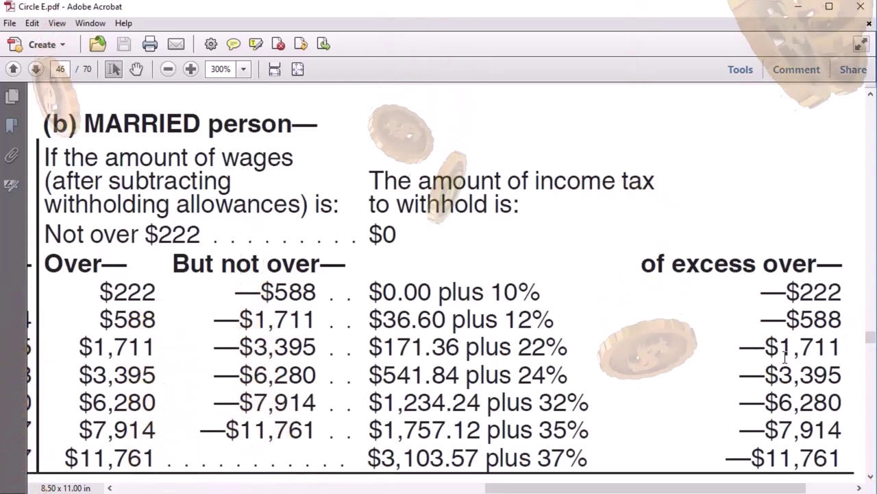
click(785, 356)
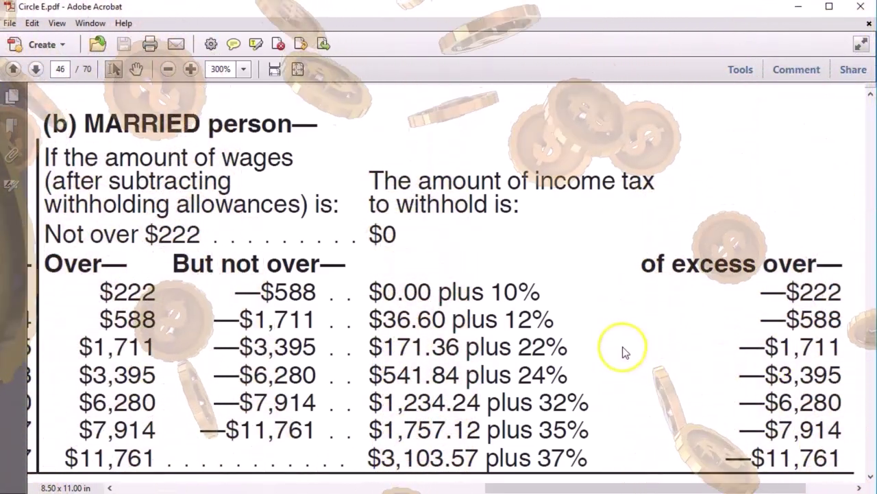
click(567, 356)
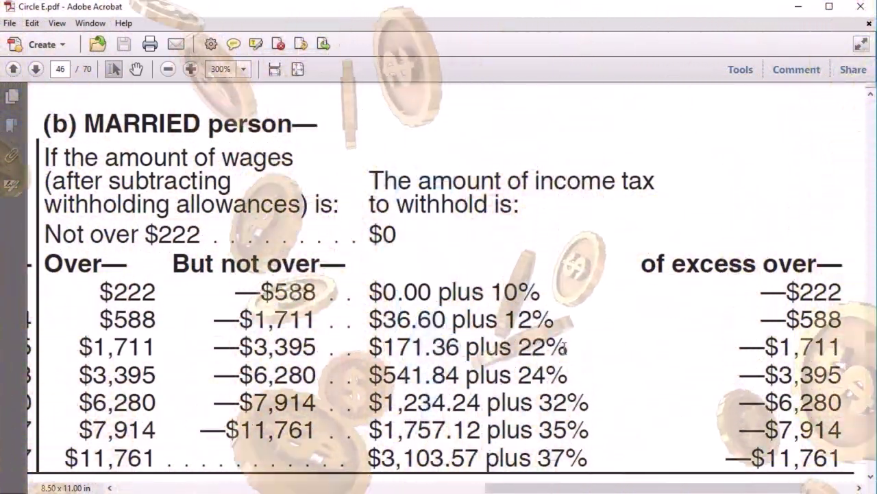
click(549, 324)
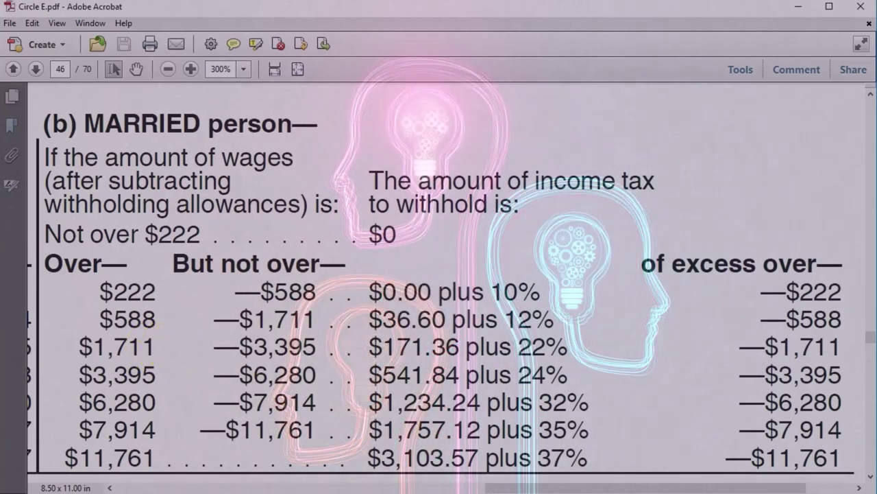
- Switch back to the 25 Federal Income Tax - Percentage Method workbook in Excel and enter 1711 as the lower limit in table in BI304
click(576, 486)
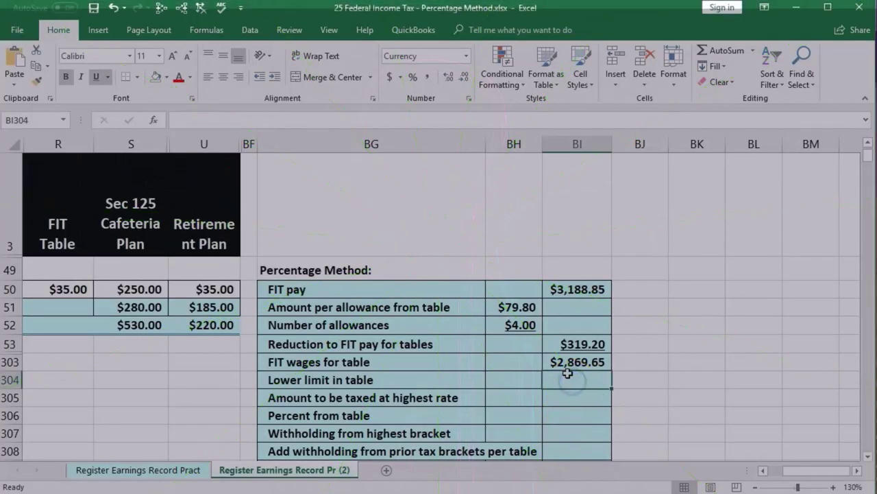
text(1711)
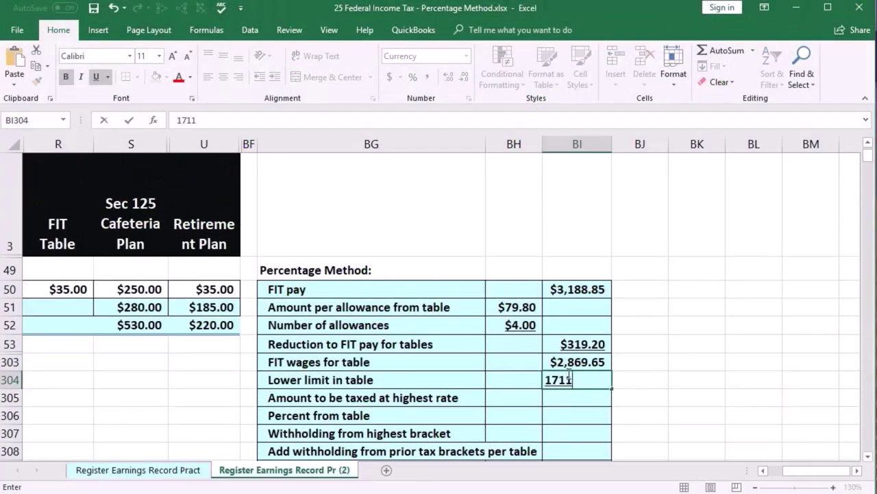
key(Return)
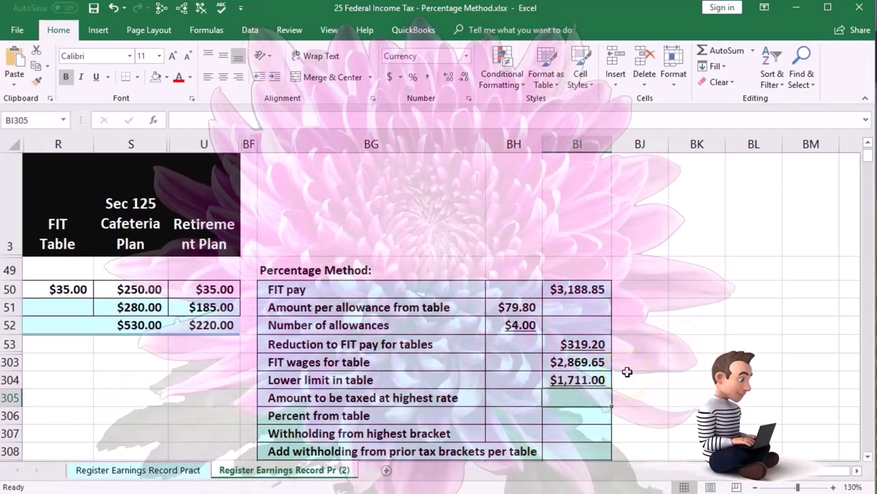
- Calculate the amount to be taxed at highest rate in BI305 by subtracting the lower limit from FIT wages, =BI303-BI304
text(=)
click(593, 362)
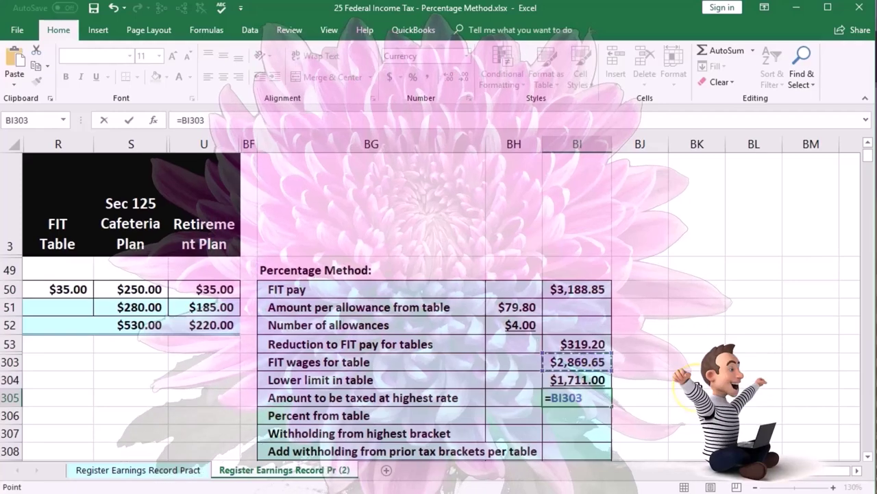
text(-)
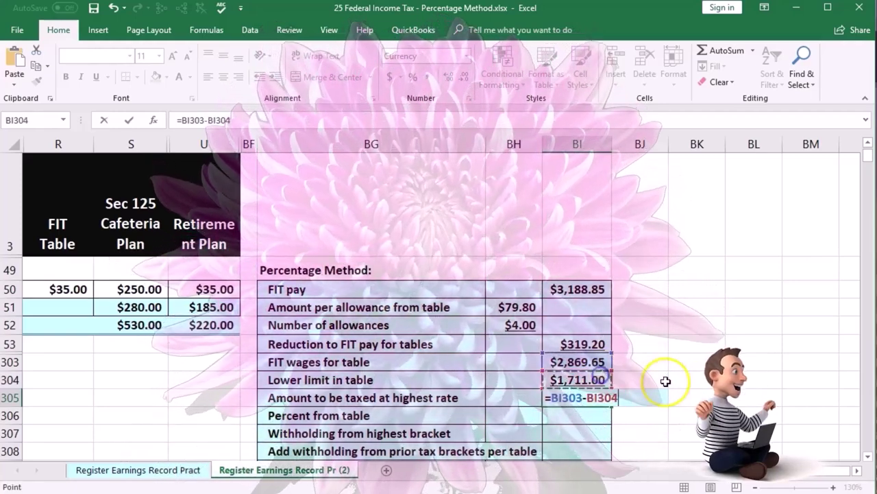
key(Return)
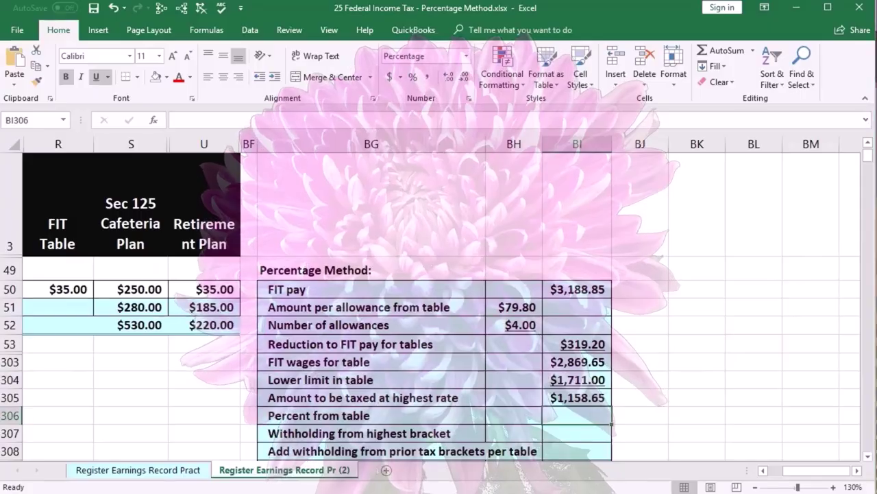
- Check the bracket's rate in Circle E.pdf, enter 22% in BI306, and calculate the withholding from highest bracket in BI307 as =BI305*BI306
key(alt+Tab)
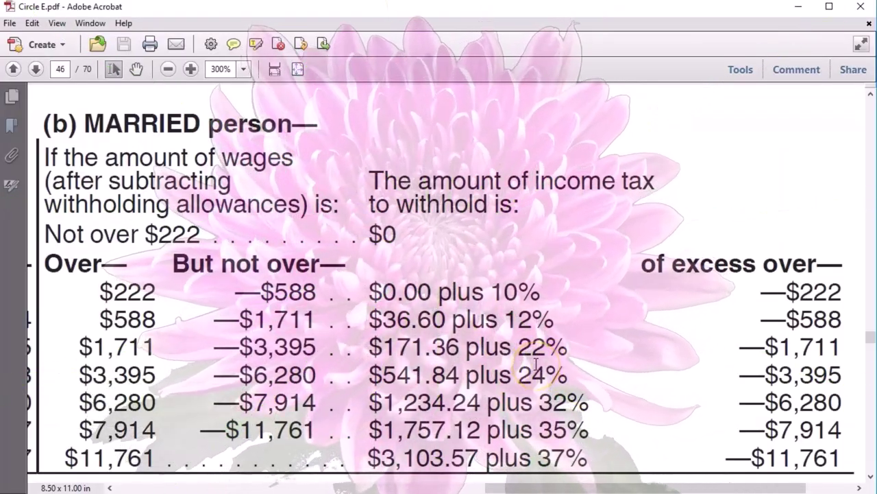
key(alt+Tab)
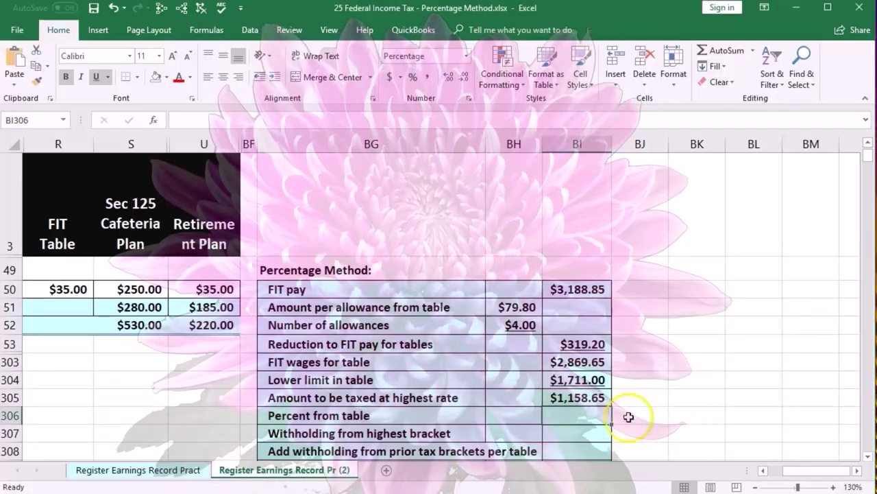
text(22)
key(Return)
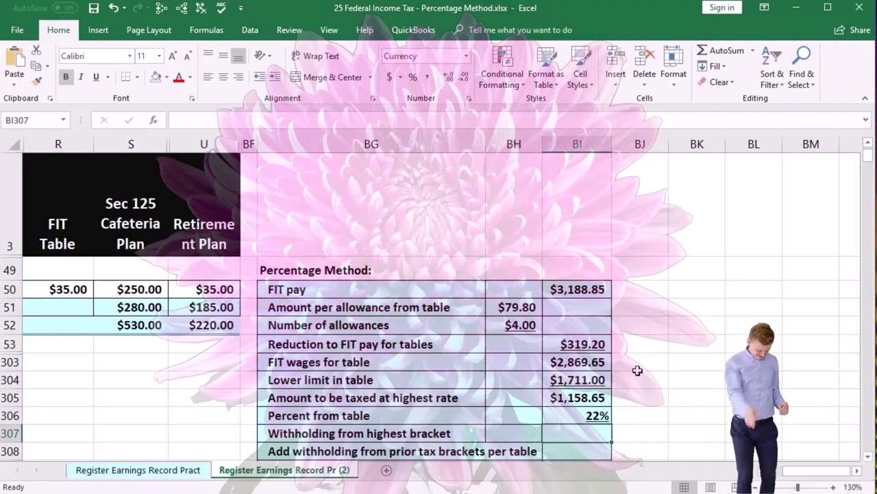
text(=)
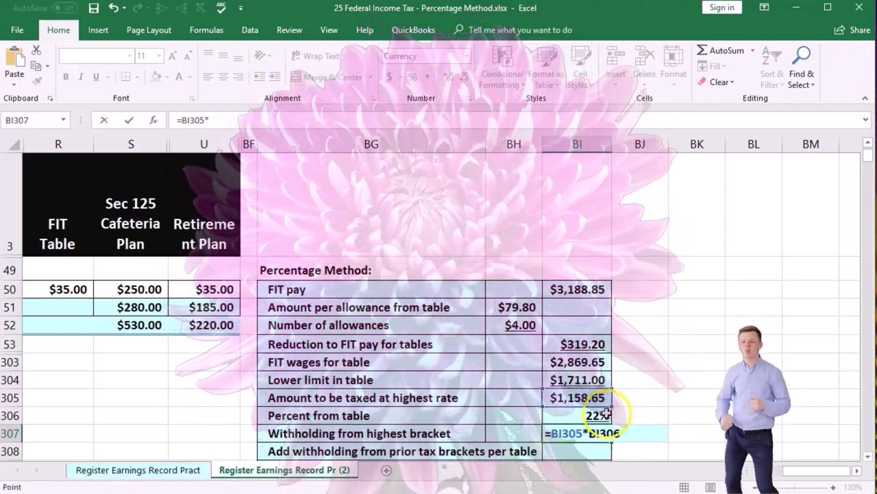
key(Return)
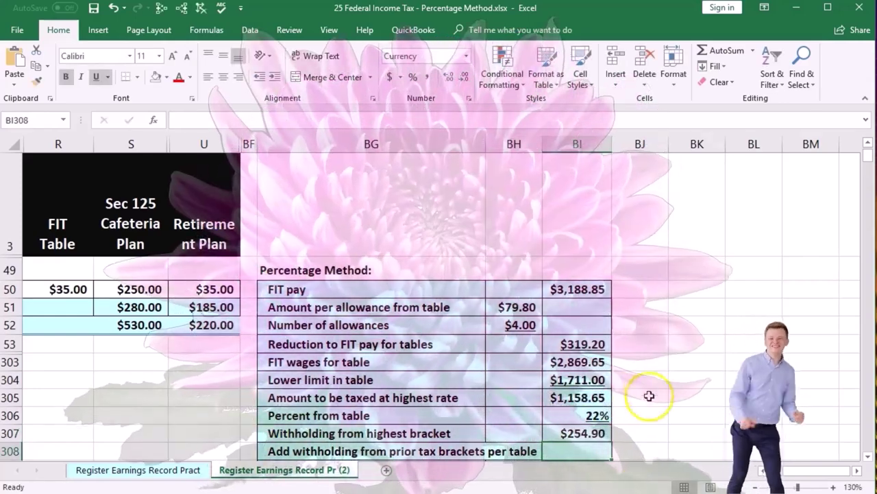
- Check Circle E.pdf, enter 171.36 as the prior tax brackets' withholding in BI308, and add it to BI307 with SUM in BI309
key(alt+Tab)
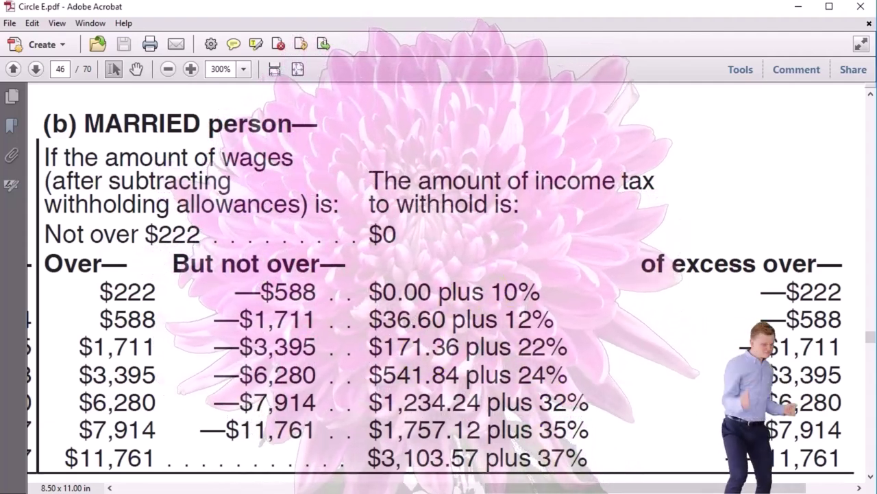
key(alt+Tab)
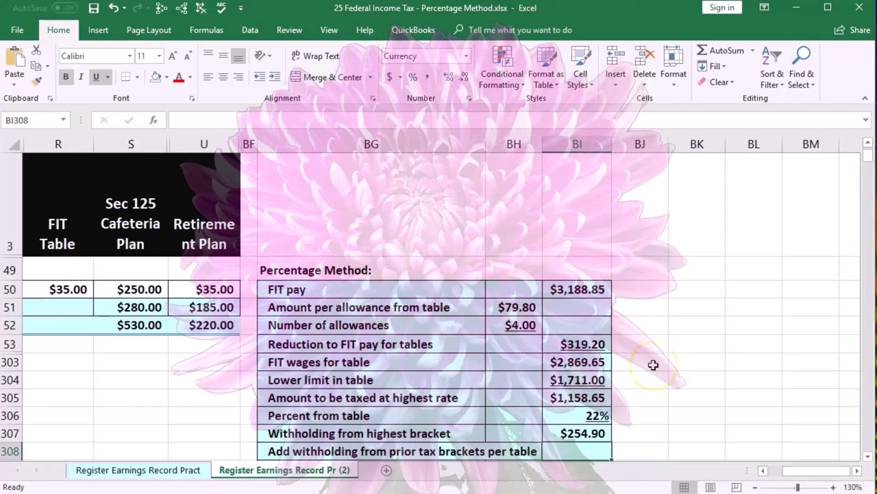
text(6)
key(Return)
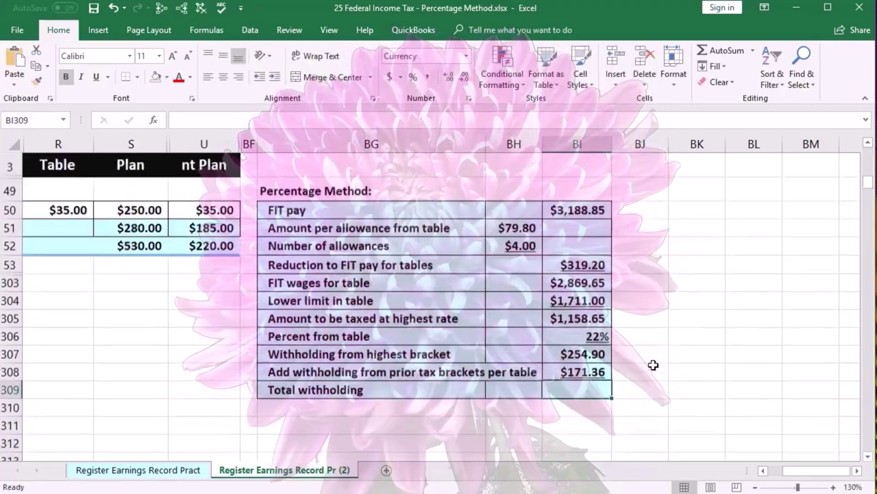
text(=sum)
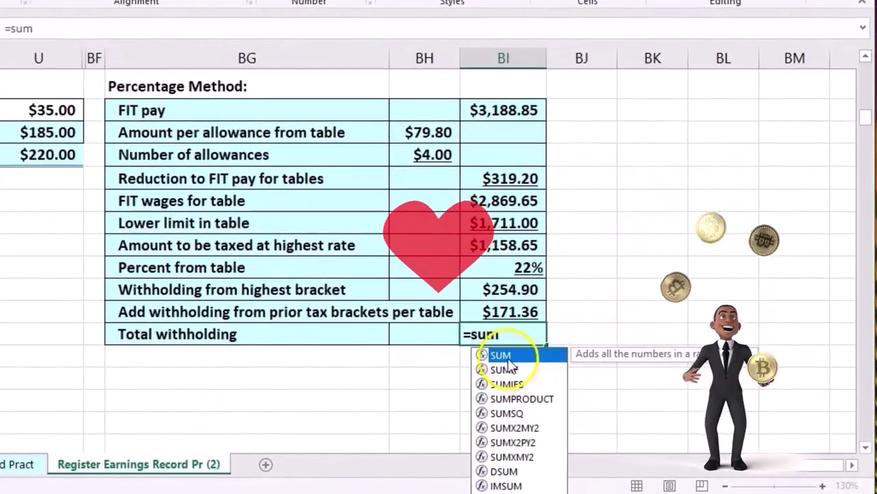
key(Tab)
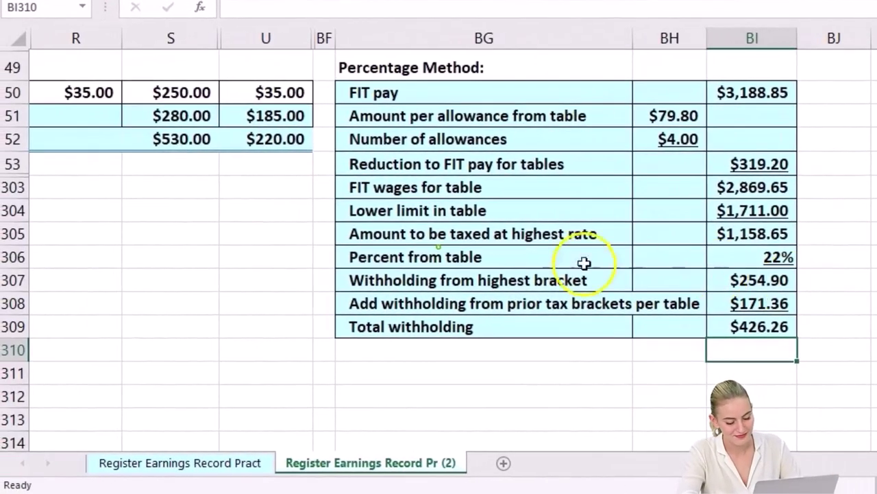
- Link the second employee's FIT Table cell R51 in the payroll register to the total withholding, =BI309, and check the linked cell
click(190, 119)
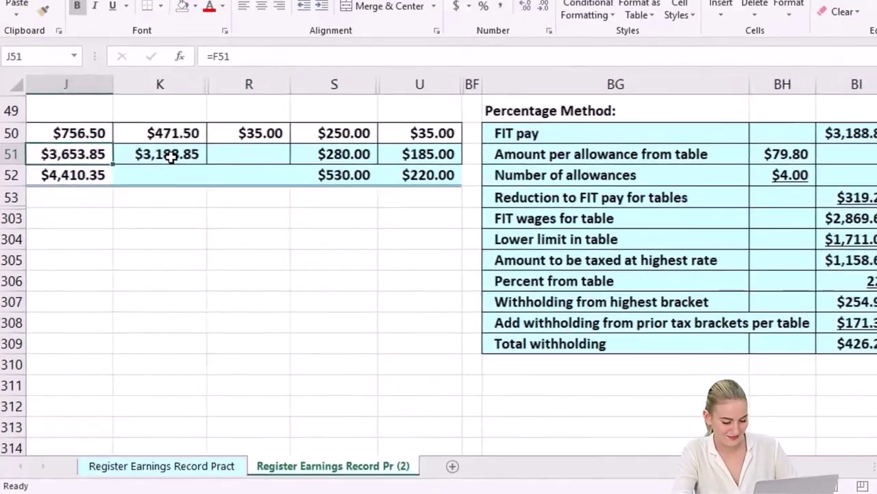
click(169, 146)
key(Tab)
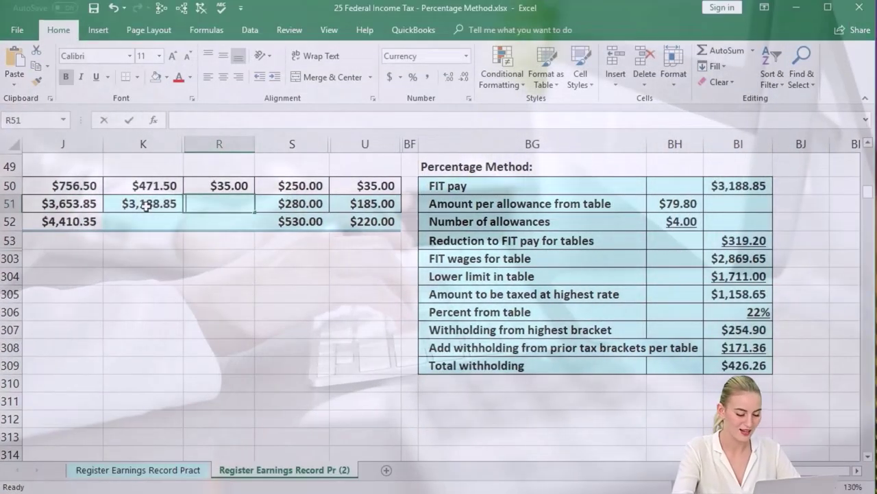
text(=)
click(747, 365)
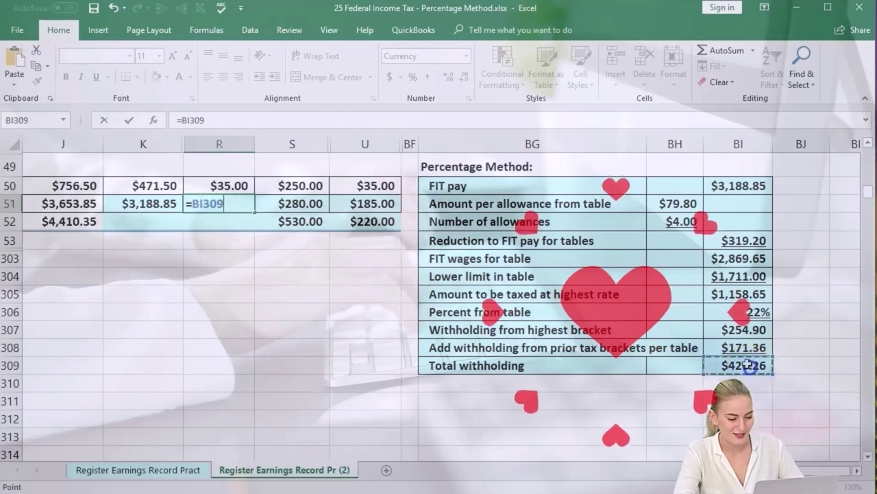
key(Return)
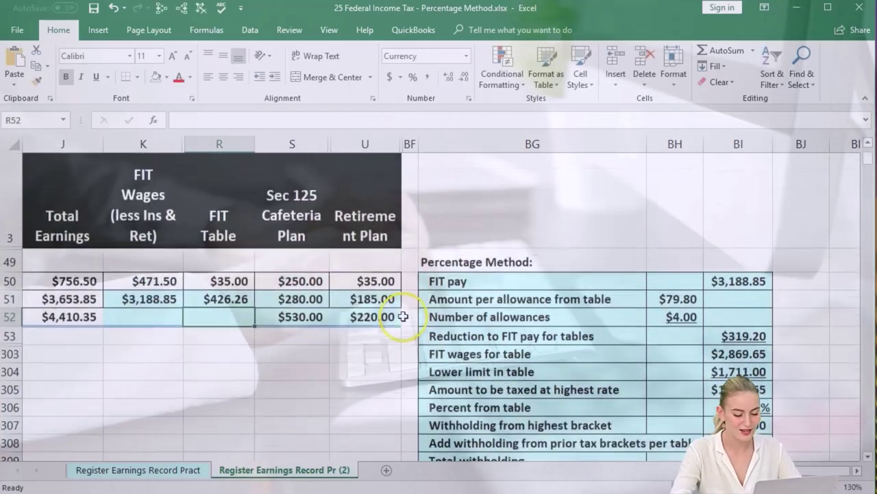
click(160, 324)
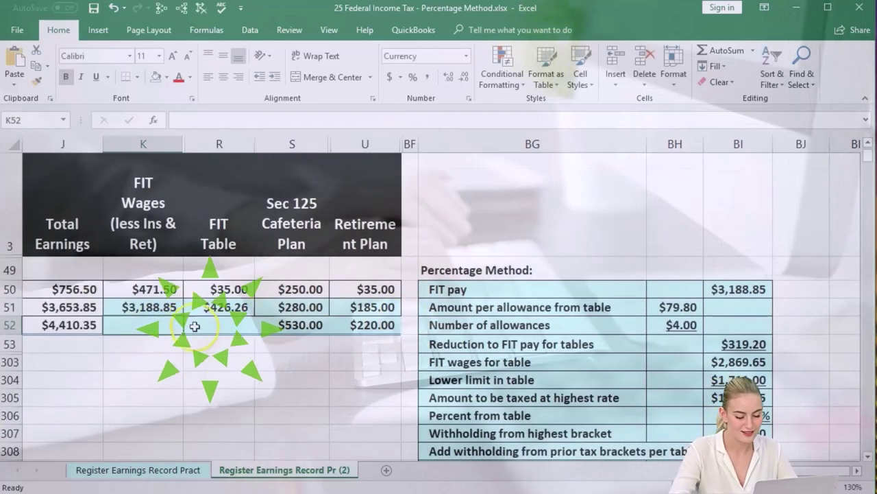
click(234, 308)
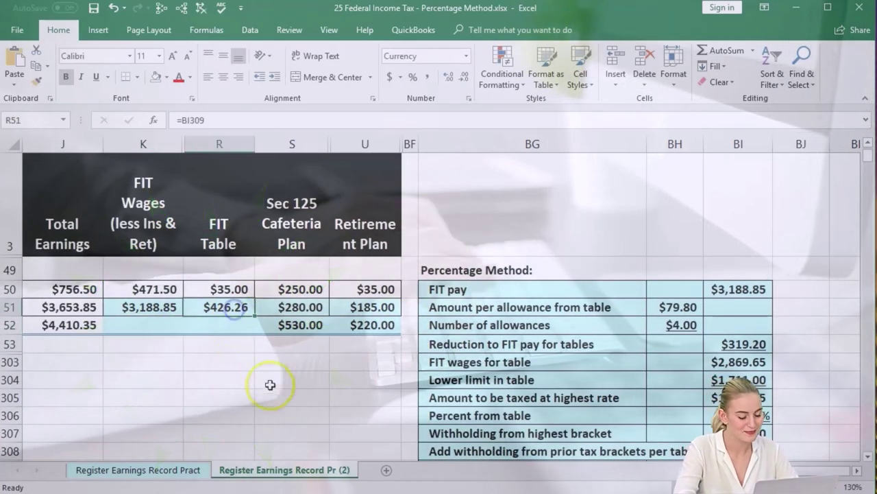